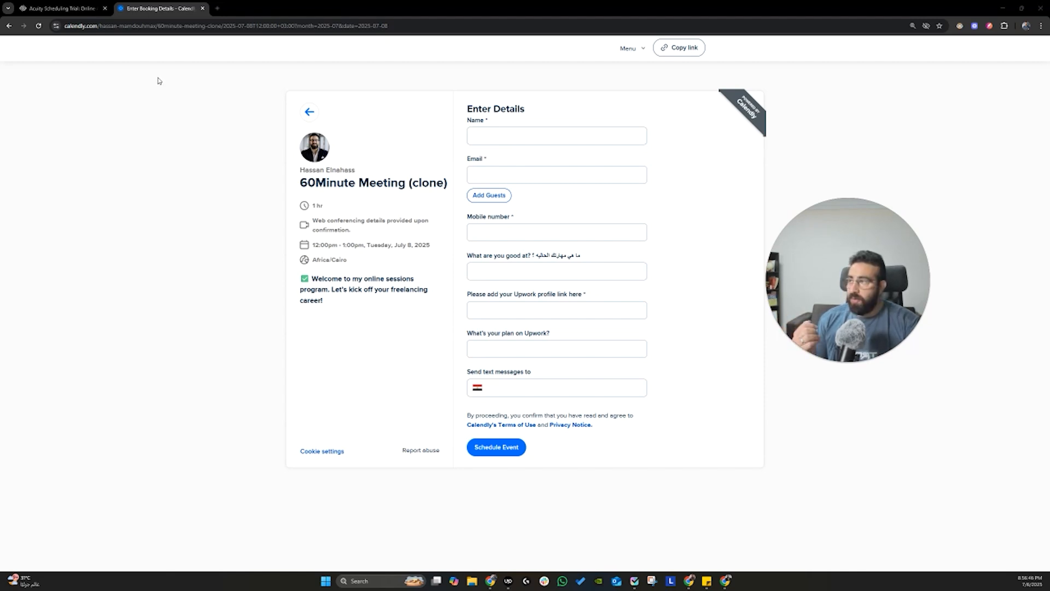
# Look at the Acuity Scheduling sign-up page, and open the Calendly website from the Google search results
pyautogui.click(85, 4)
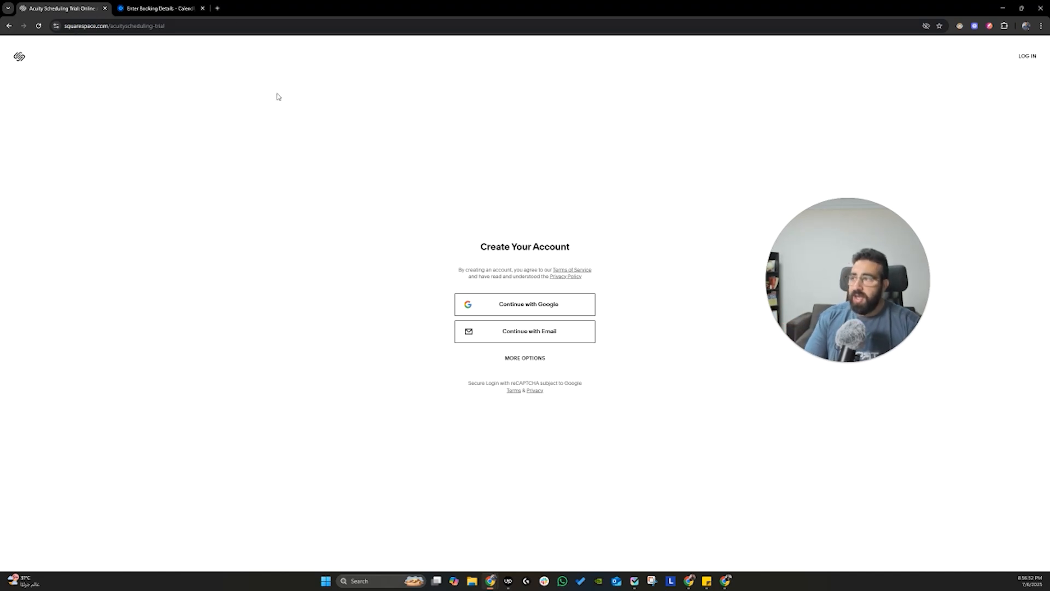
pyautogui.click(180, 3)
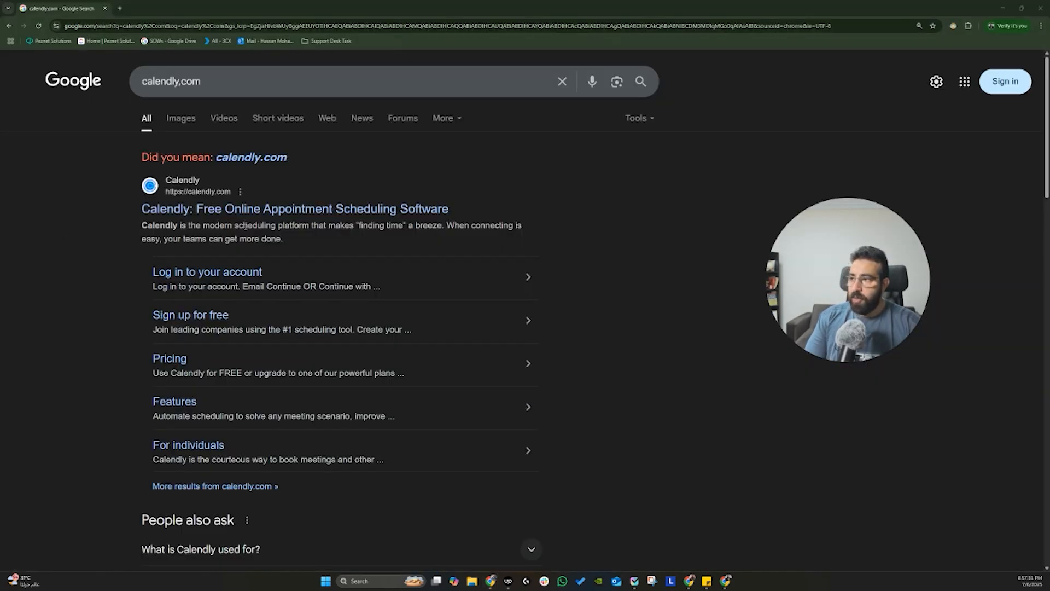
pyautogui.click(244, 213)
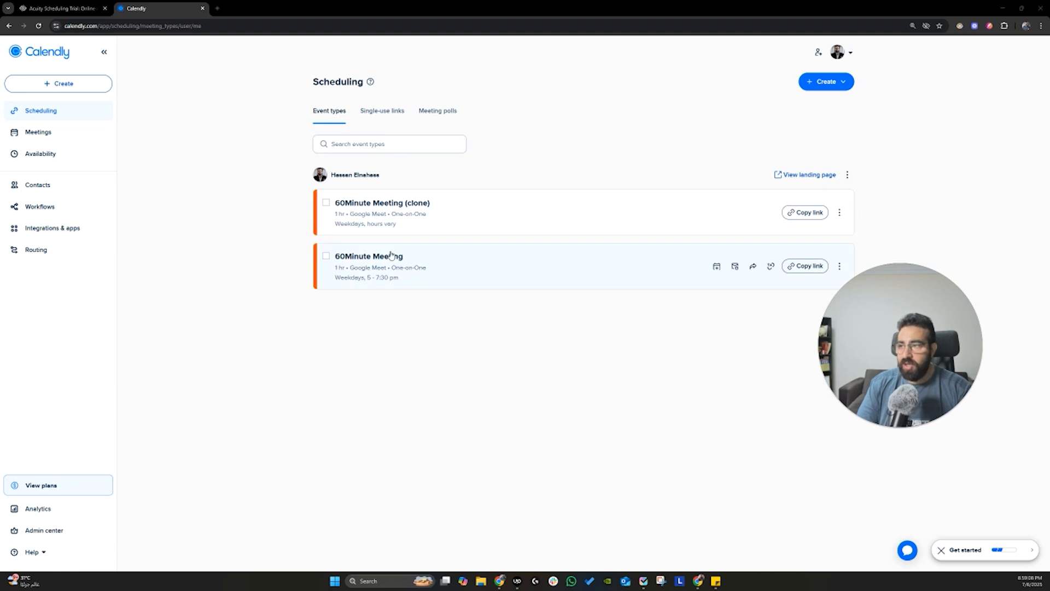
# Start a new one-on-one event type and set its colour to orange
pyautogui.click(833, 88)
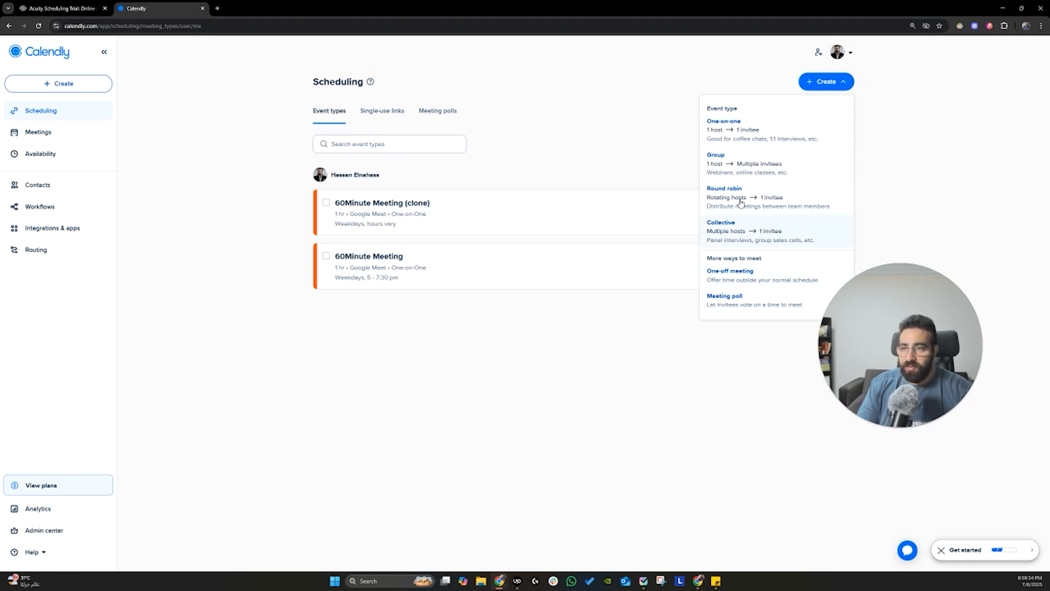
pyautogui.click(757, 139)
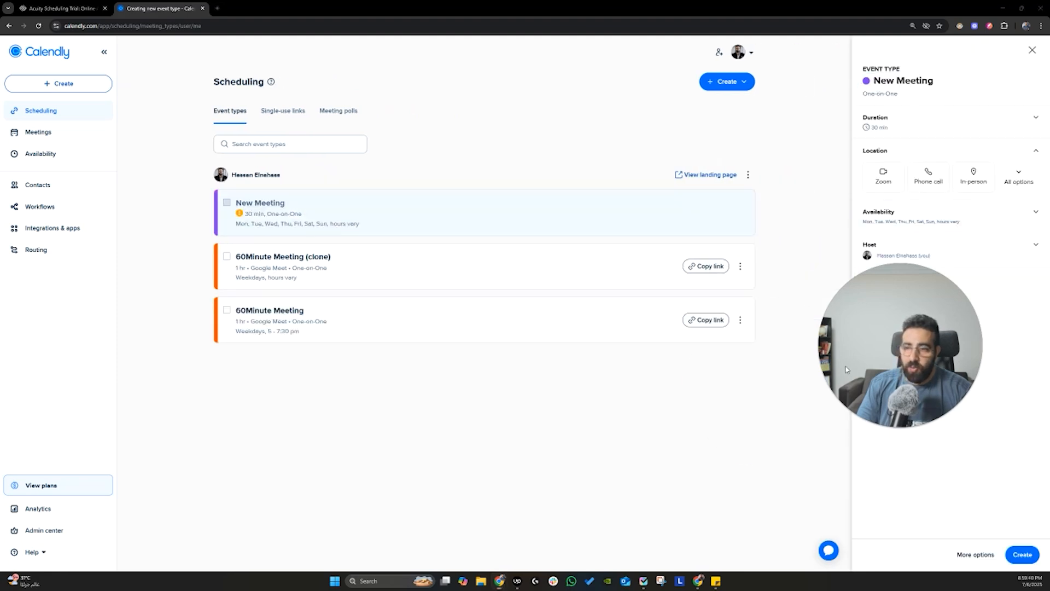
pyautogui.doubleClick(921, 74)
pyautogui.hotkey('ctrl', 'a')
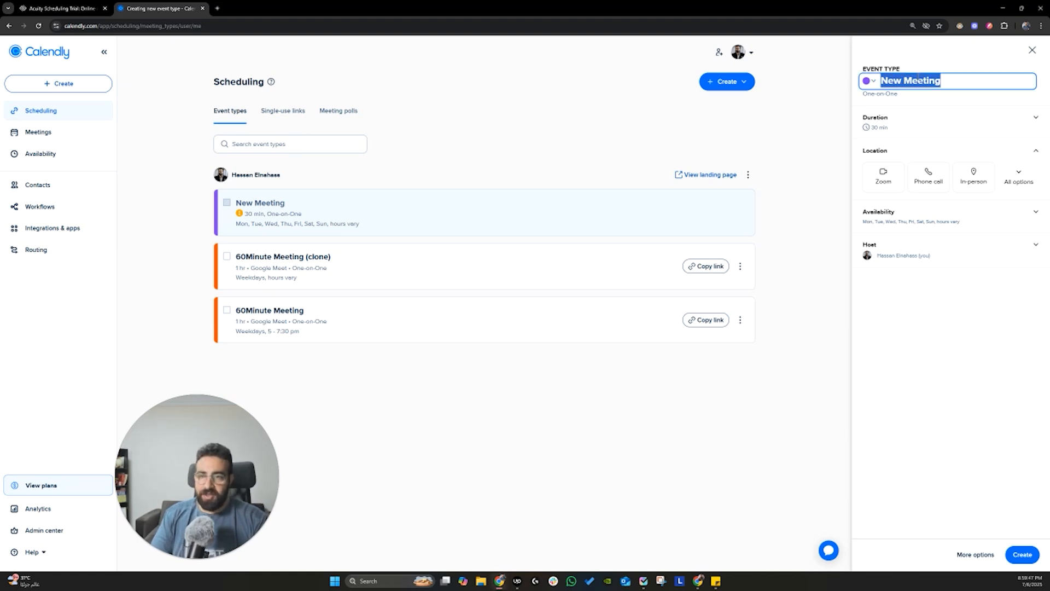
pyautogui.click(872, 83)
pyautogui.click(912, 105)
# Name the new event type "Excel Event"
pyautogui.doubleClick(918, 88)
pyautogui.hotkey('ctrl', 'a')
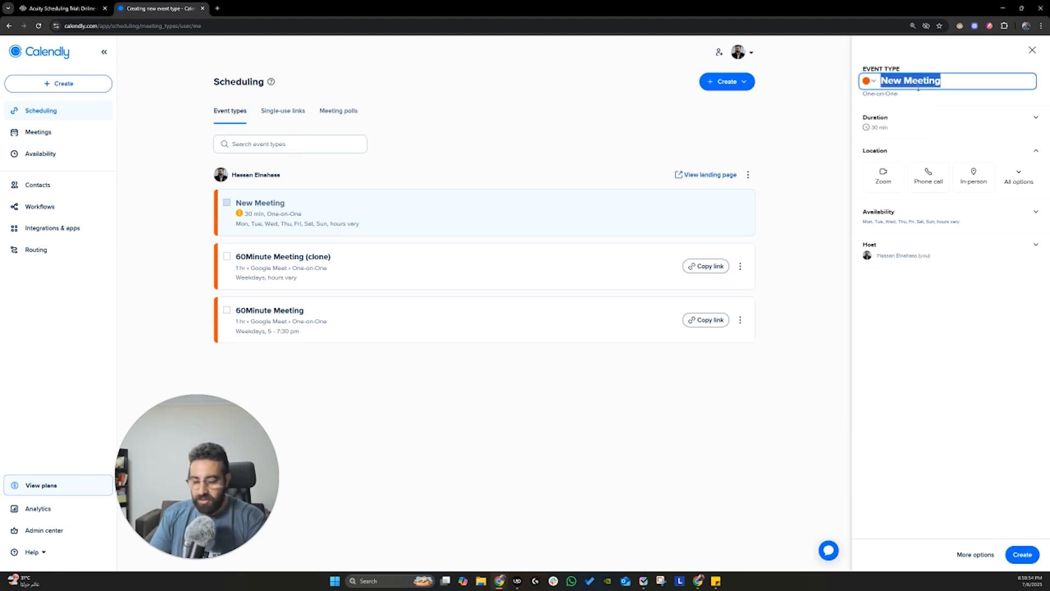
pyautogui.write('Es')
pyautogui.press('BackSpace')
pyautogui.write('xcel Event')
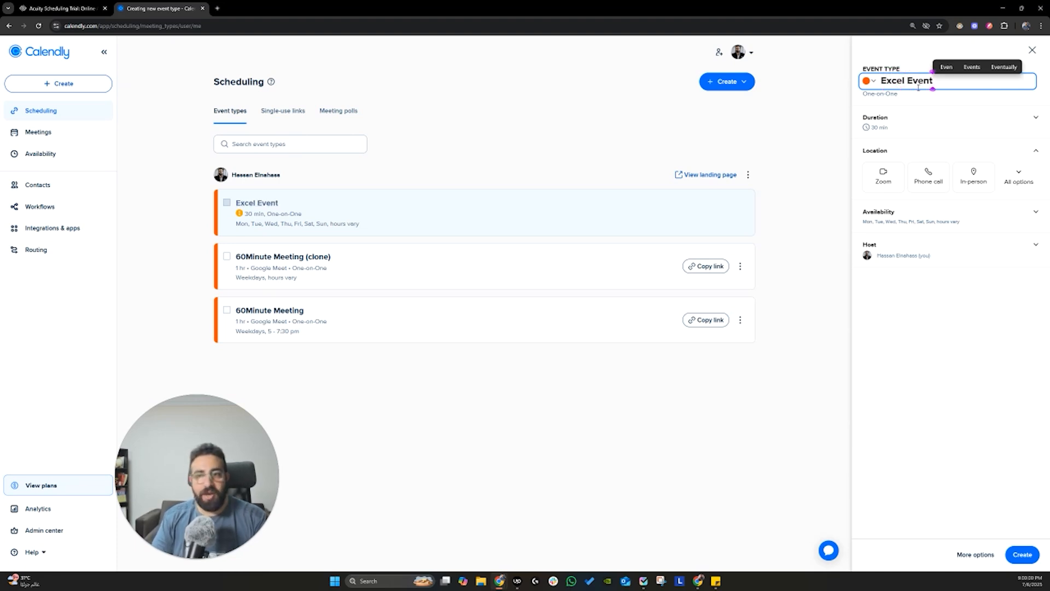
pyautogui.click(954, 316)
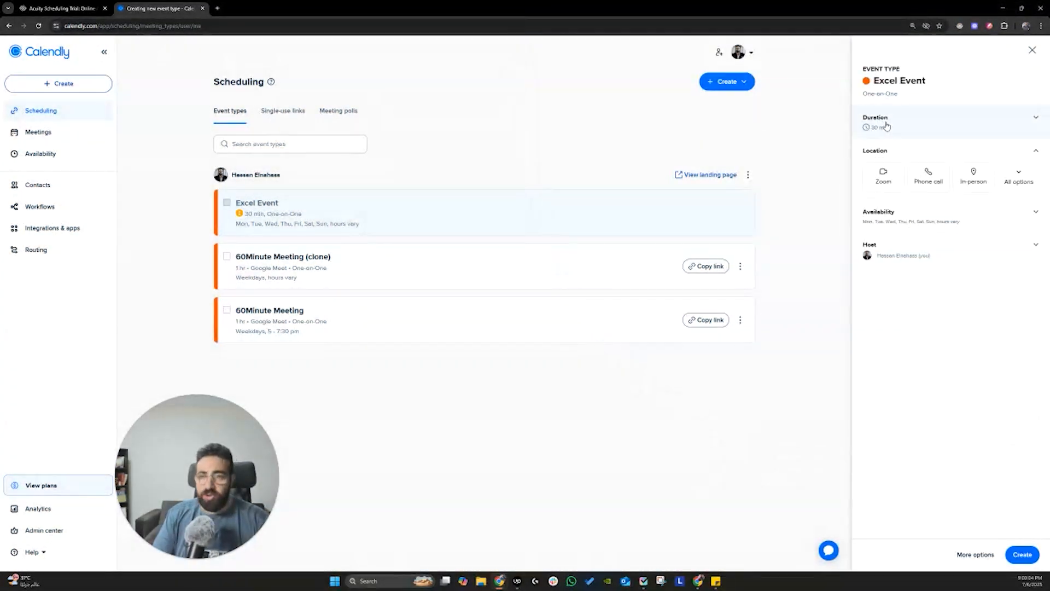
# Set the Excel Event duration to 60 min and continue to its additional options
pyautogui.click(889, 127)
pyautogui.click(898, 140)
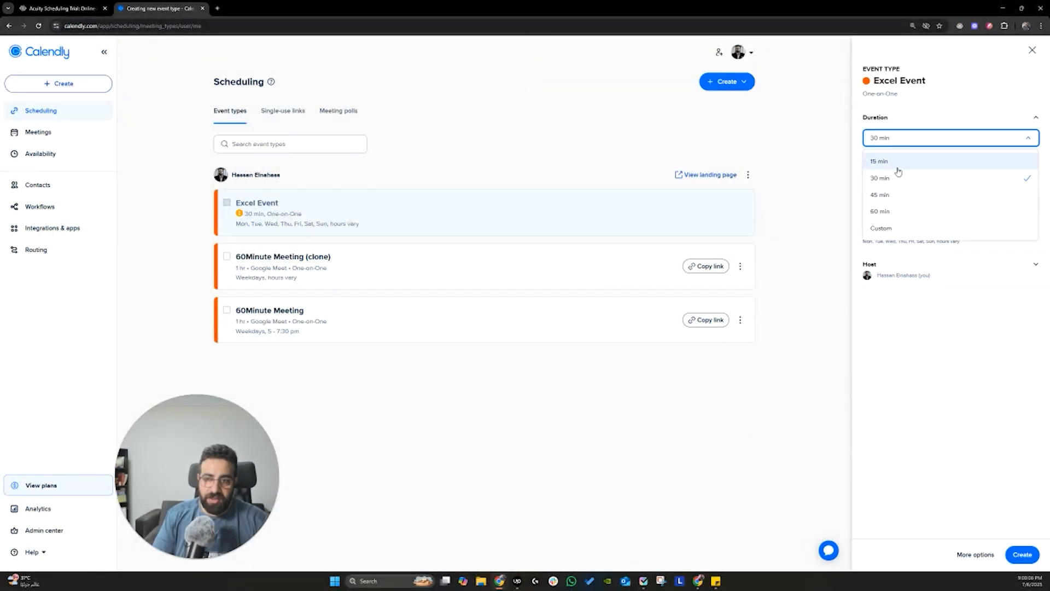
pyautogui.click(889, 212)
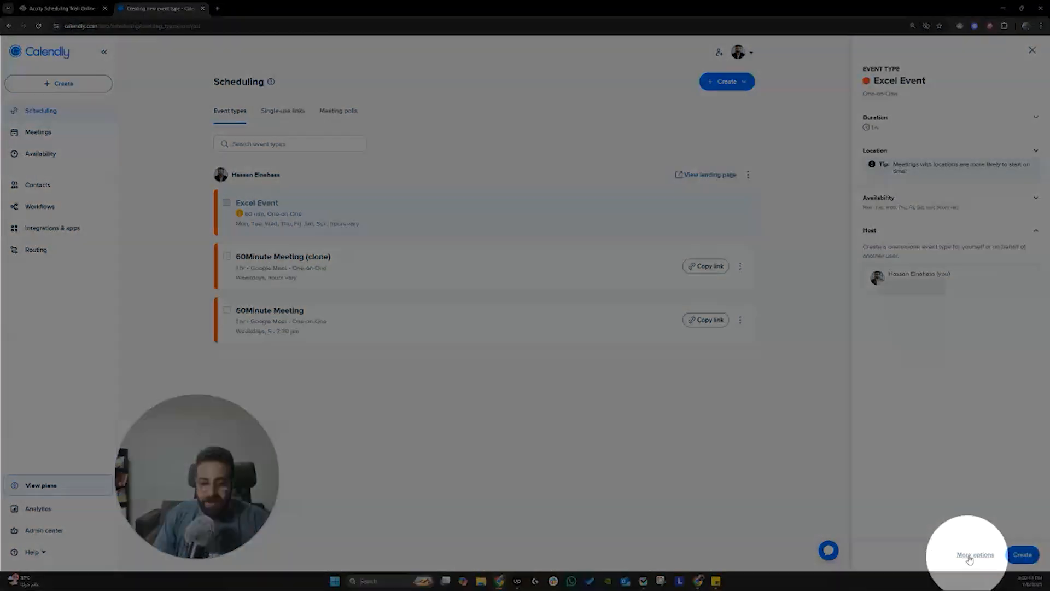
pyautogui.click(969, 556)
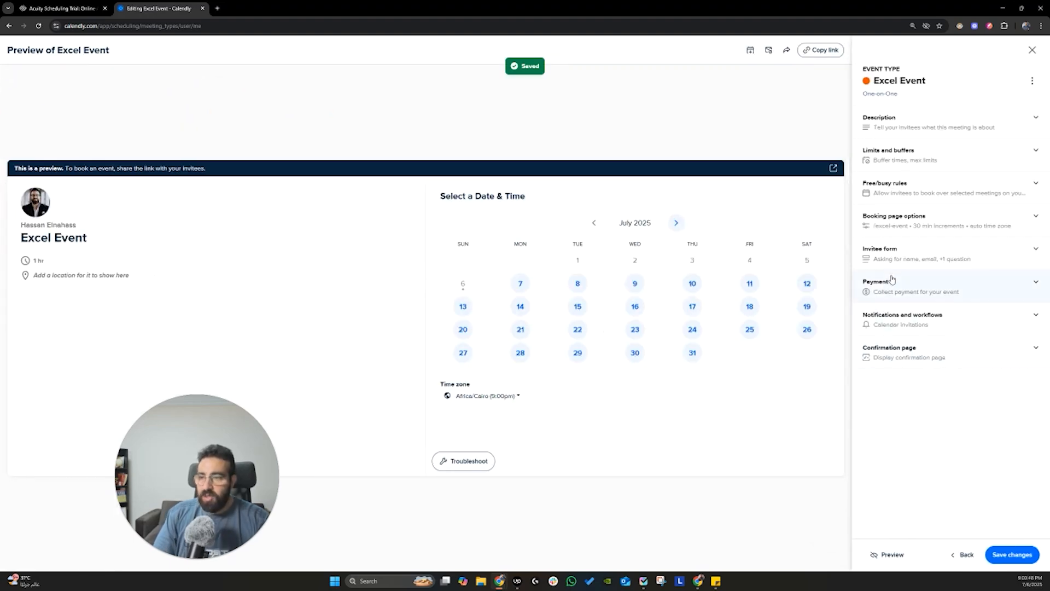
# Enter "Test" as the Excel Event description
pyautogui.click(901, 127)
pyautogui.click(901, 177)
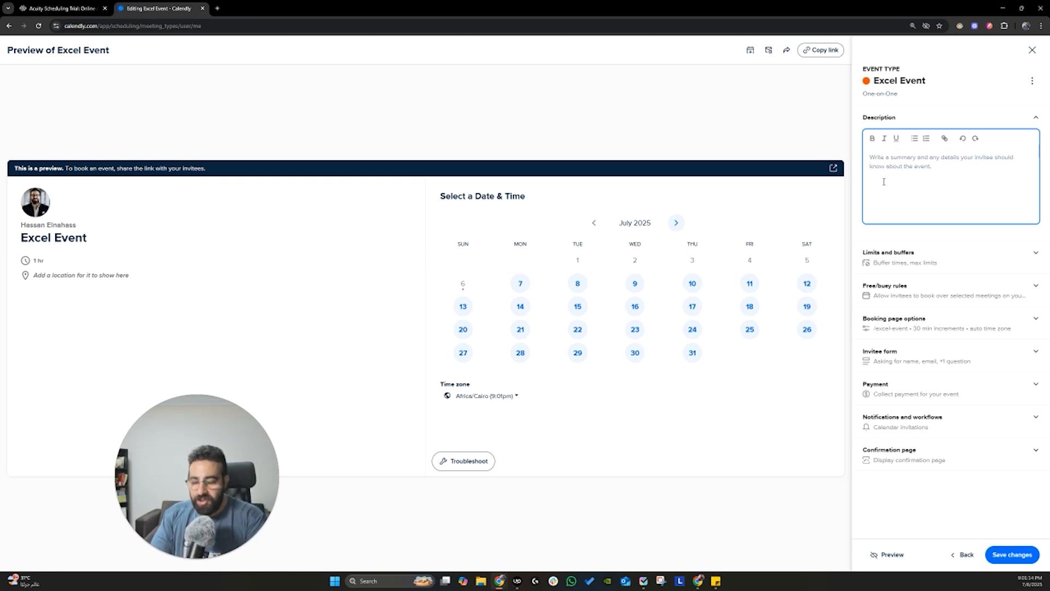
pyautogui.write('Test')
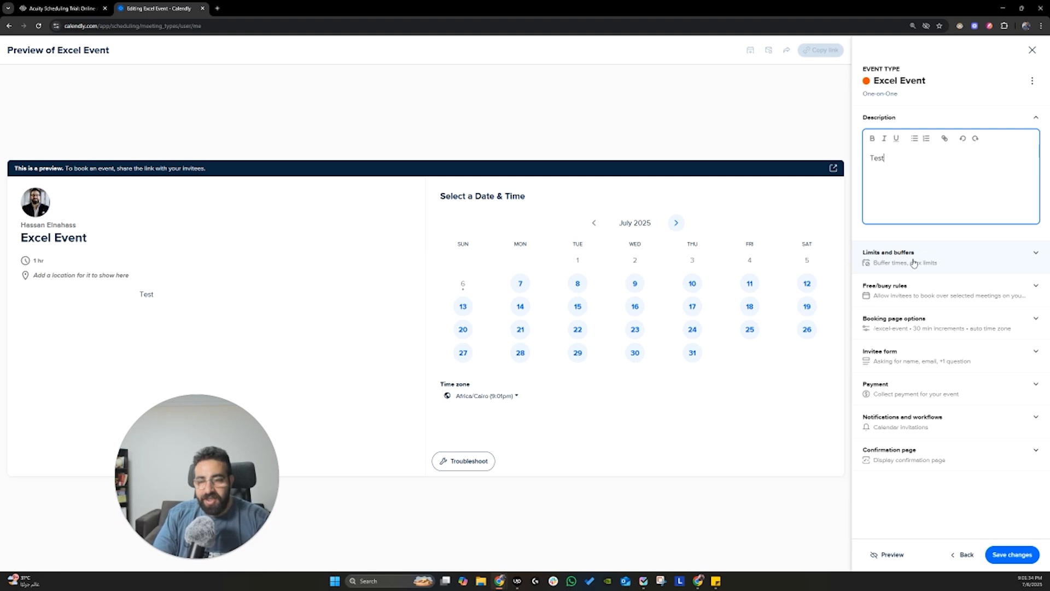
# Set 10 min buffer times before and after the event, and limit it to 5 meetings per day
pyautogui.click(913, 263)
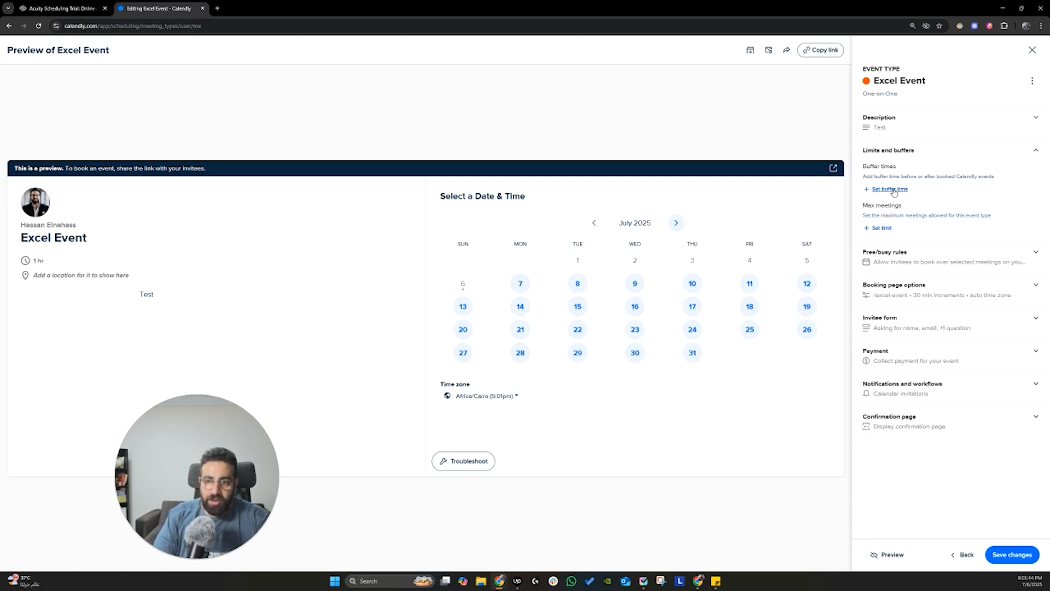
pyautogui.click(896, 189)
pyautogui.click(905, 206)
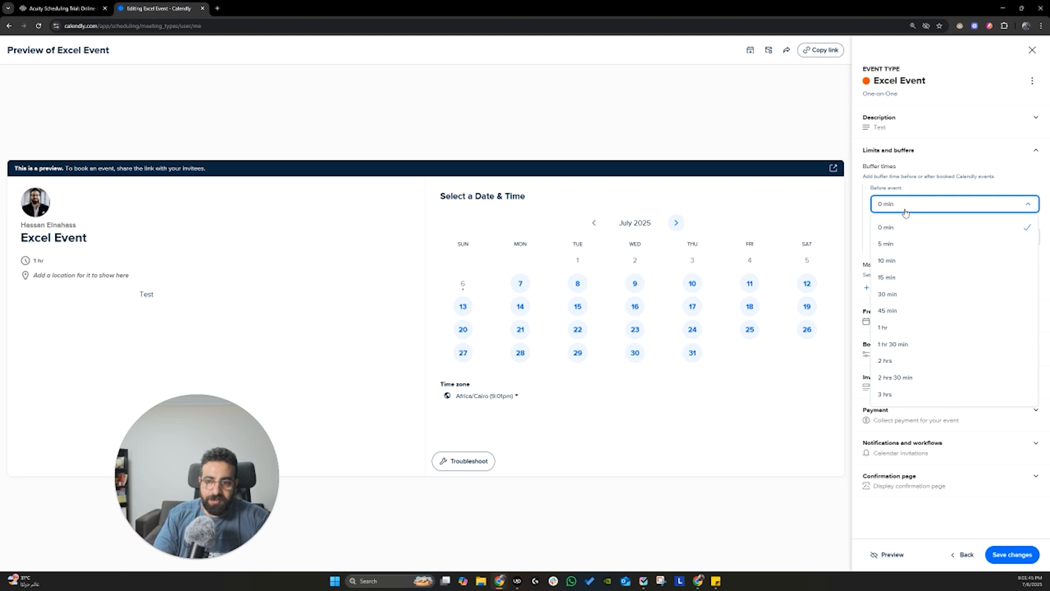
pyautogui.click(911, 311)
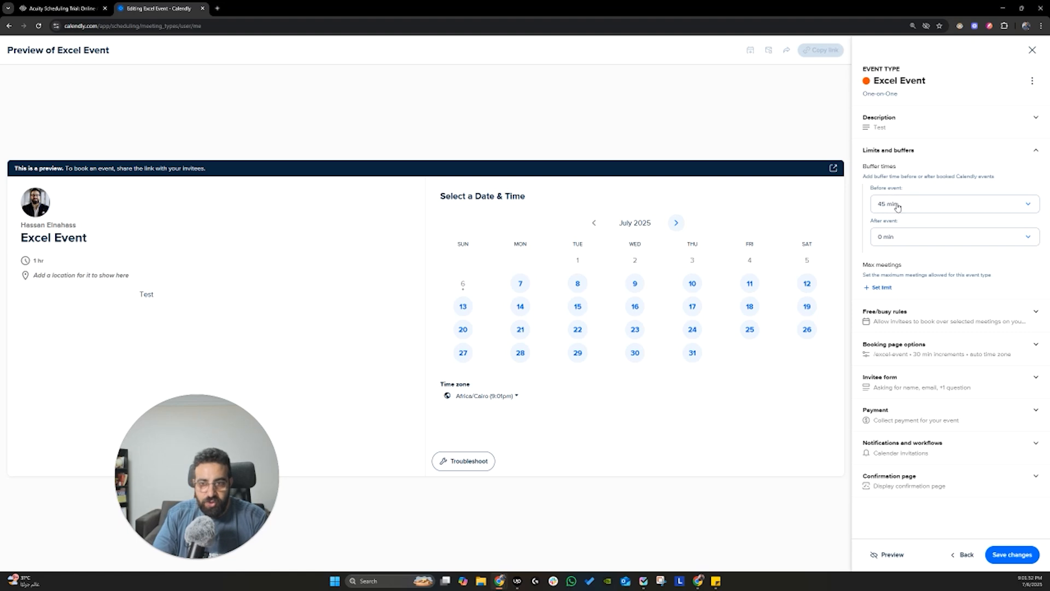
pyautogui.click(899, 238)
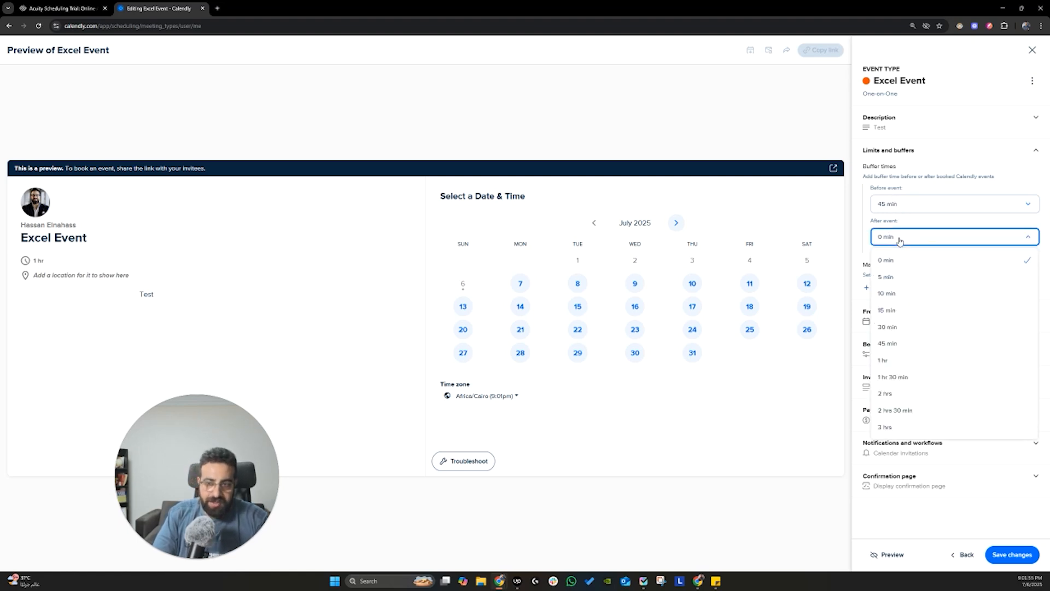
pyautogui.click(899, 300)
pyautogui.click(899, 206)
pyautogui.click(898, 261)
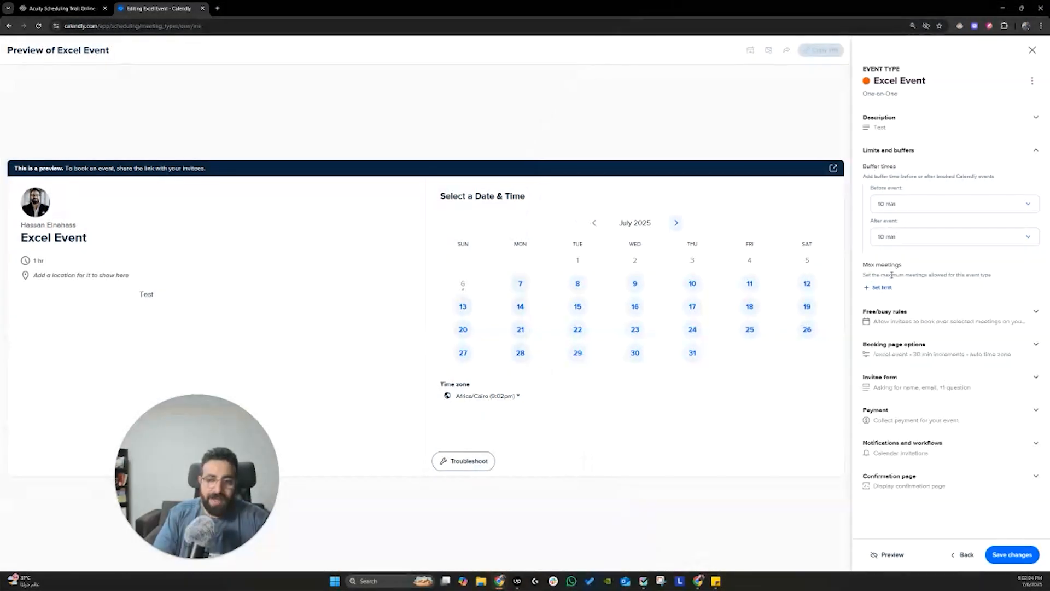
pyautogui.click(887, 287)
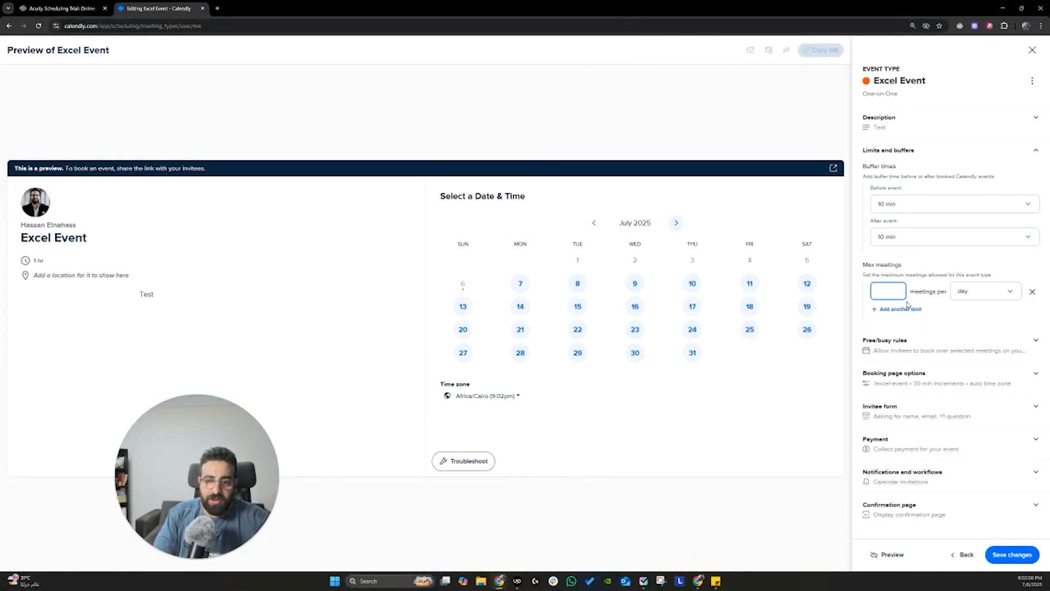
pyautogui.write('5')
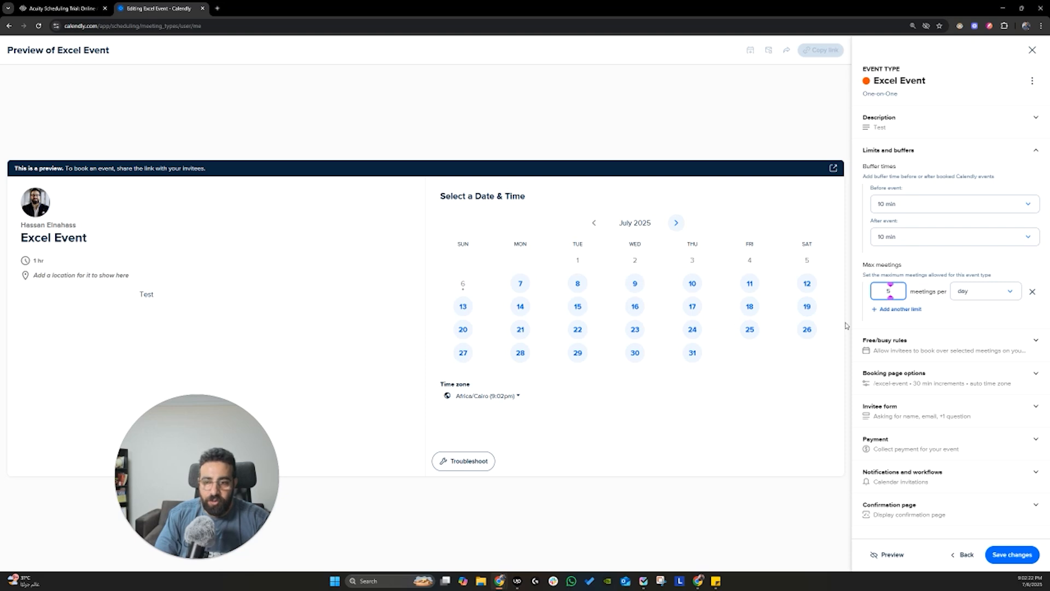
# Review the free/busy, payment and notification settings, and save the Excel Event changes and close its editor
pyautogui.click(941, 351)
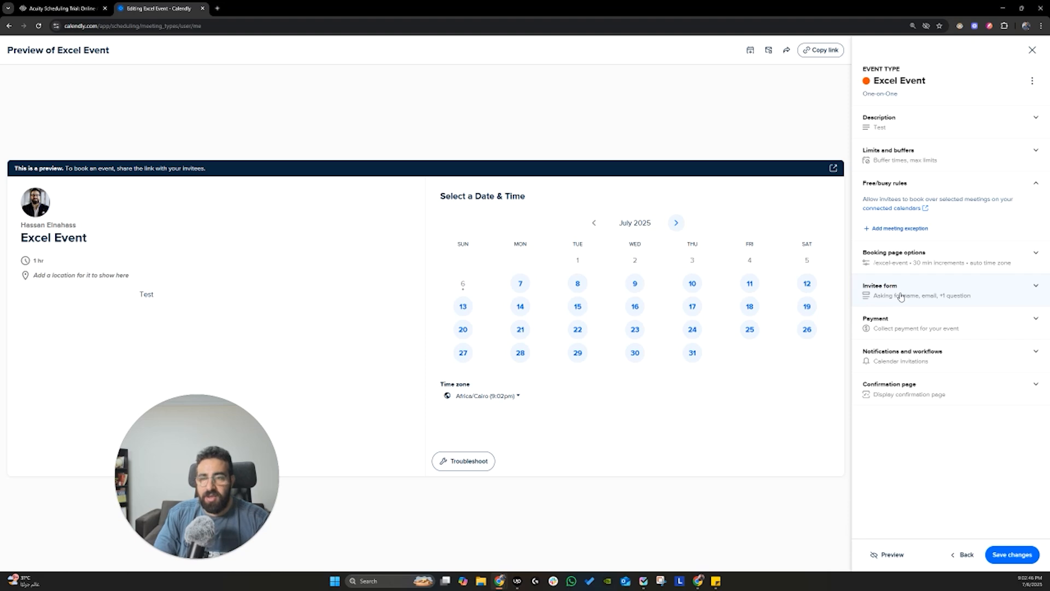
pyautogui.click(889, 327)
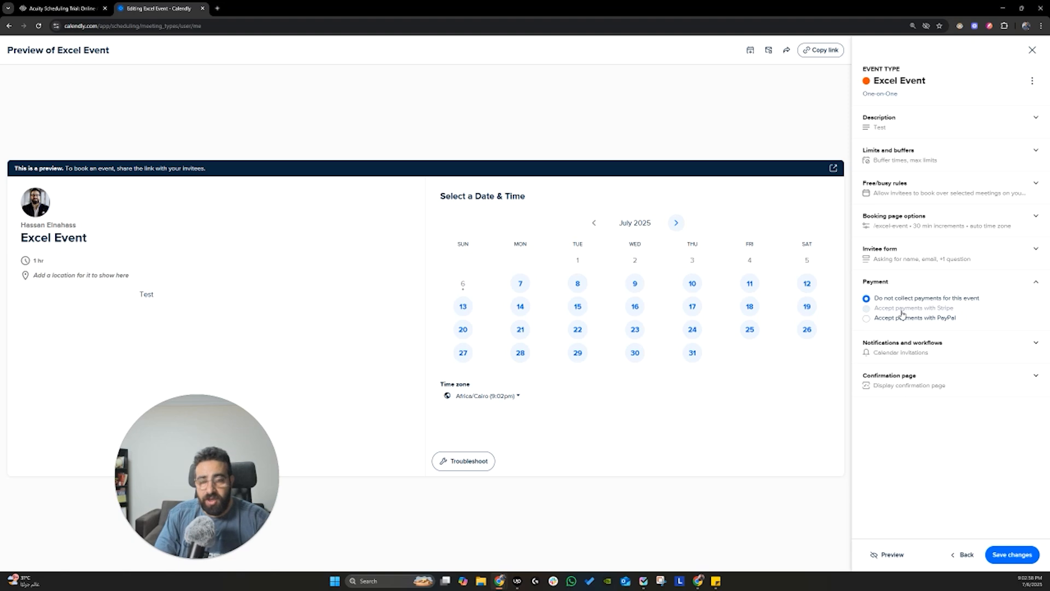
pyautogui.click(946, 354)
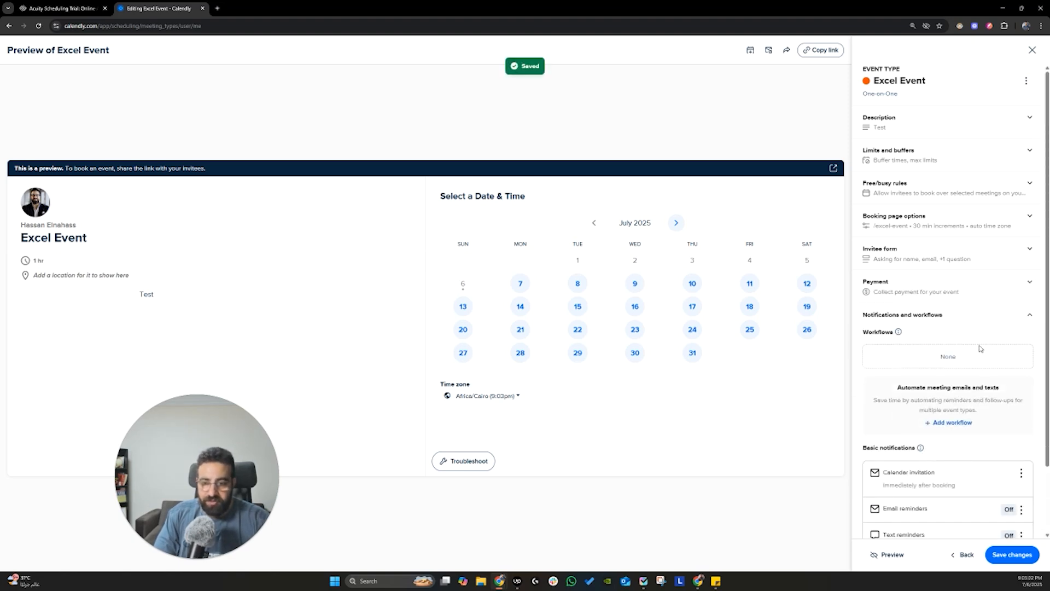
pyautogui.scroll(-2, 980, 348)
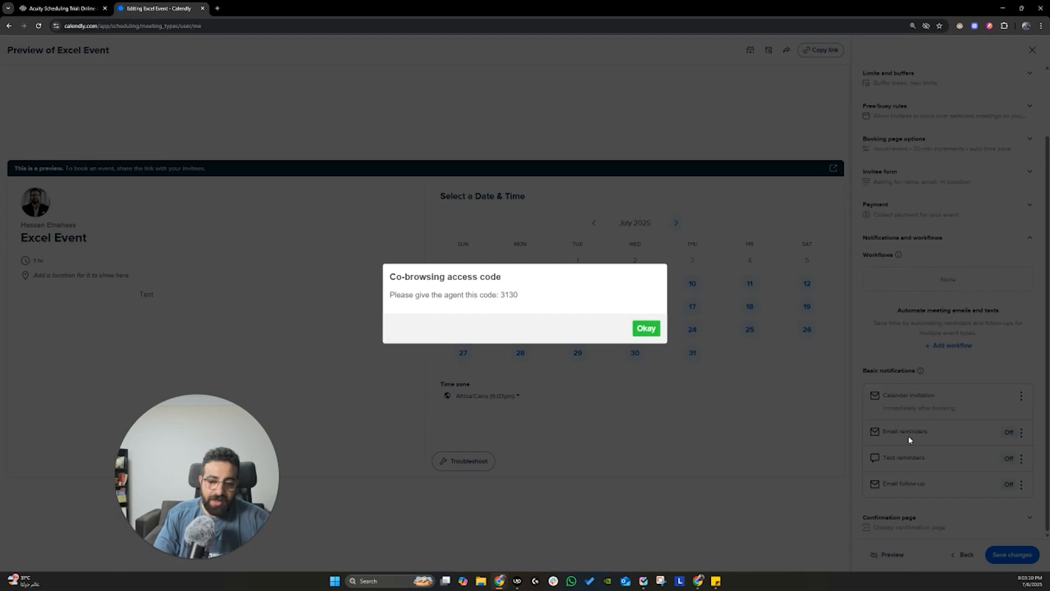
pyautogui.click(646, 329)
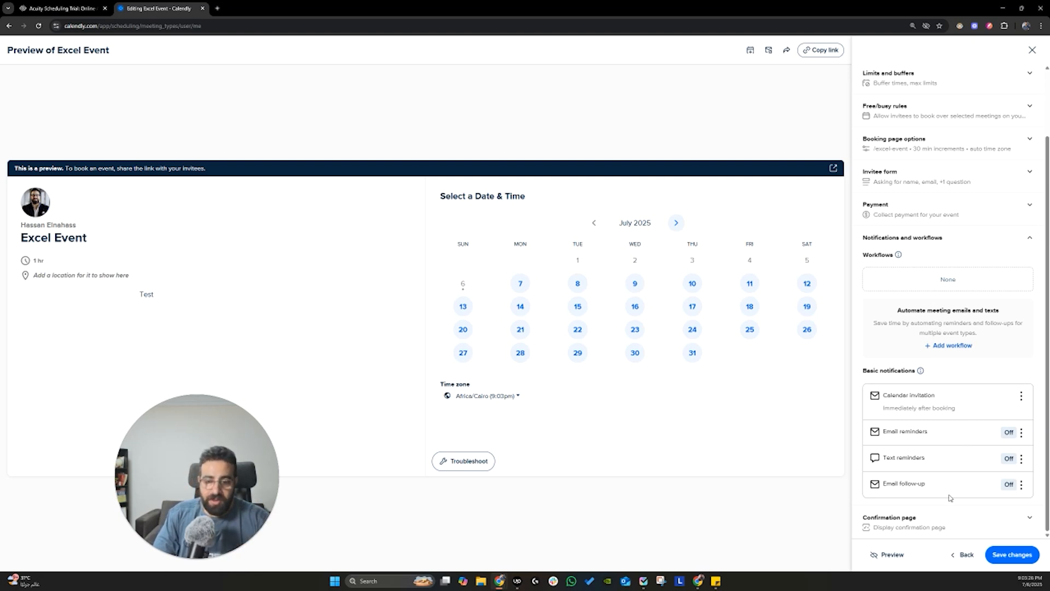
pyautogui.click(1007, 556)
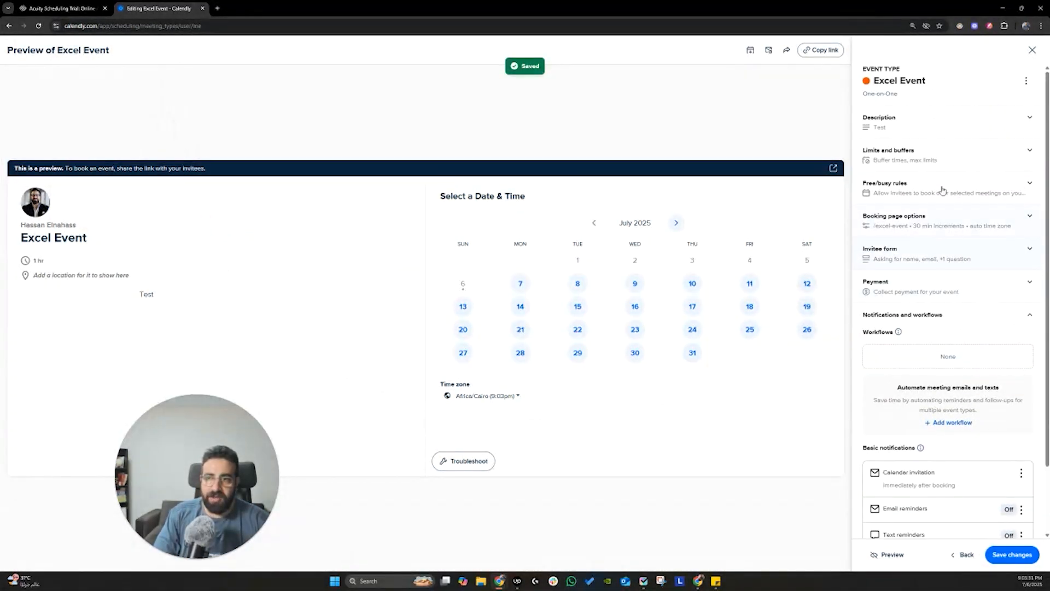
pyautogui.click(1032, 50)
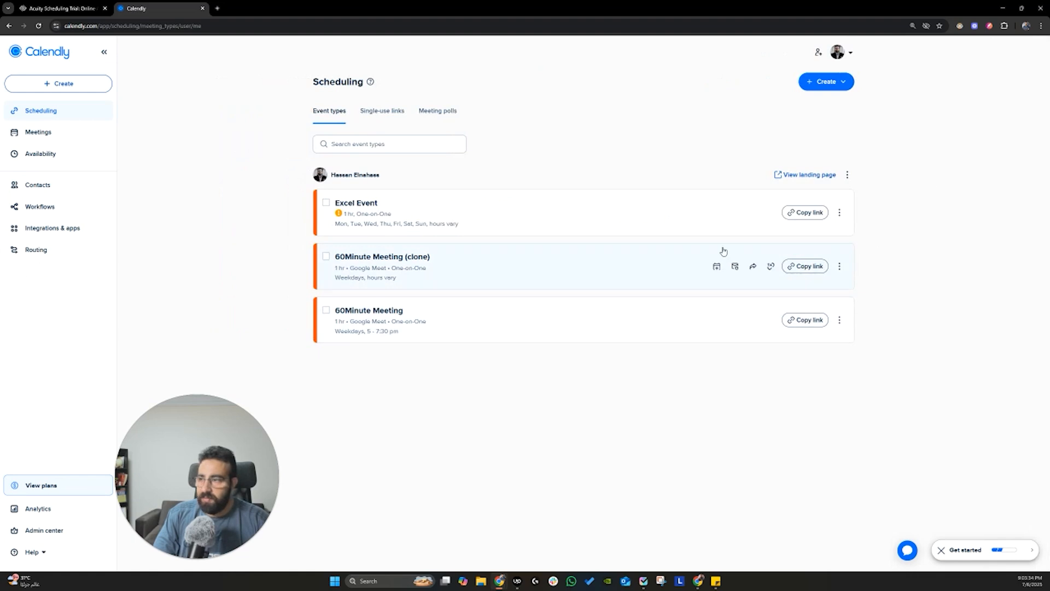
# In Excel Event's default working hours schedule, set Friday's availability to 9:00am - 12:00pm
pyautogui.click(538, 222)
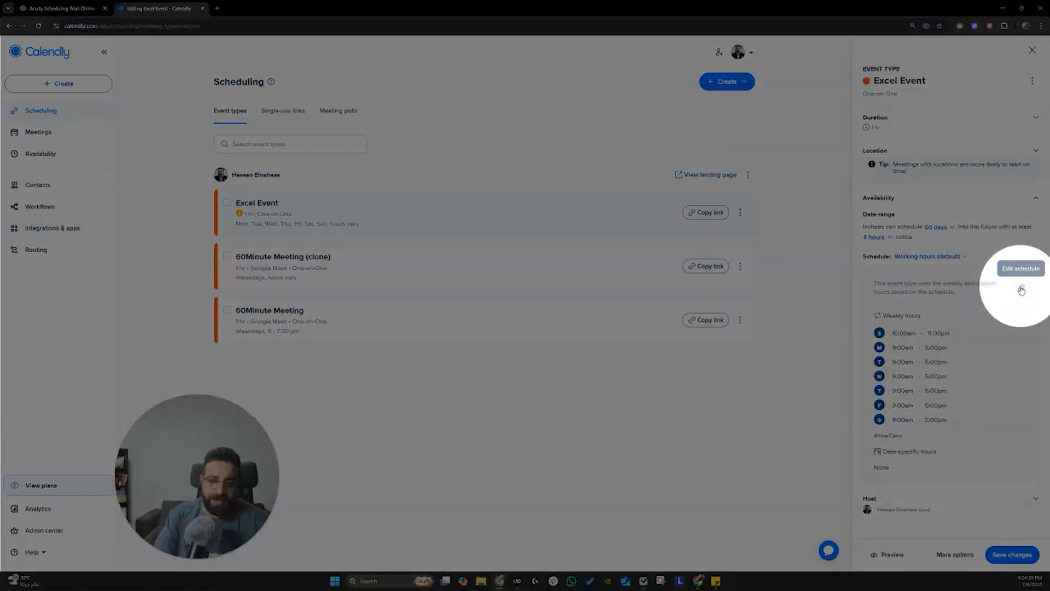
pyautogui.click(1022, 289)
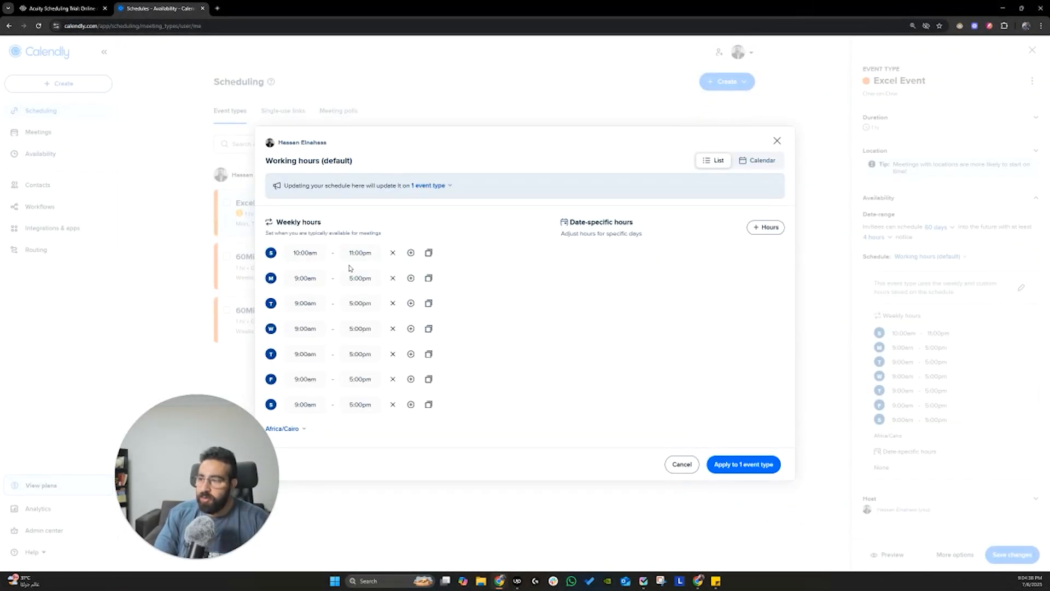
pyautogui.click(303, 379)
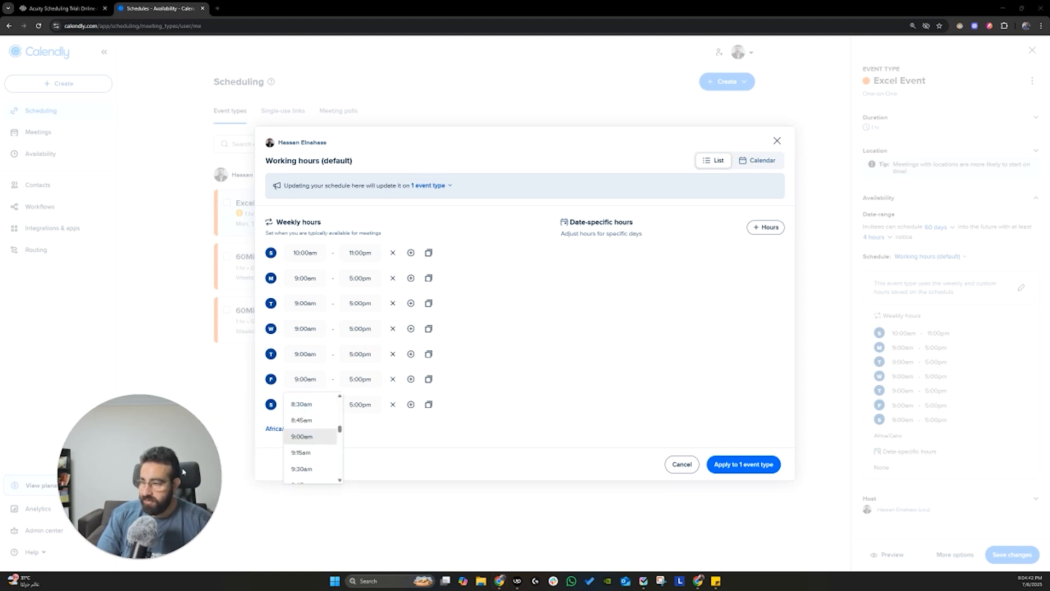
pyautogui.click(301, 437)
pyautogui.click(361, 378)
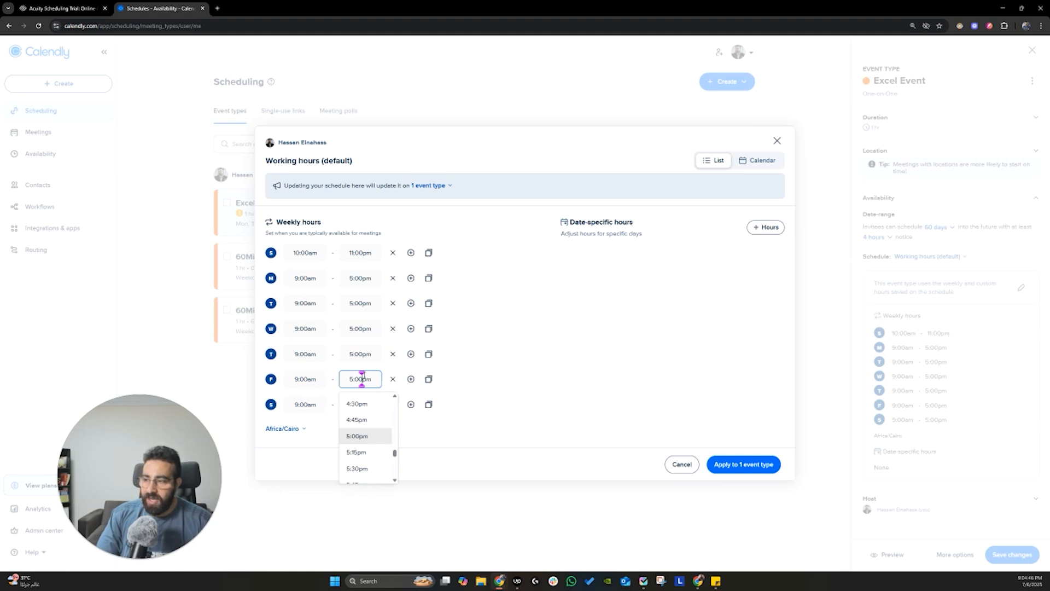
pyautogui.scroll(-3, 367, 430)
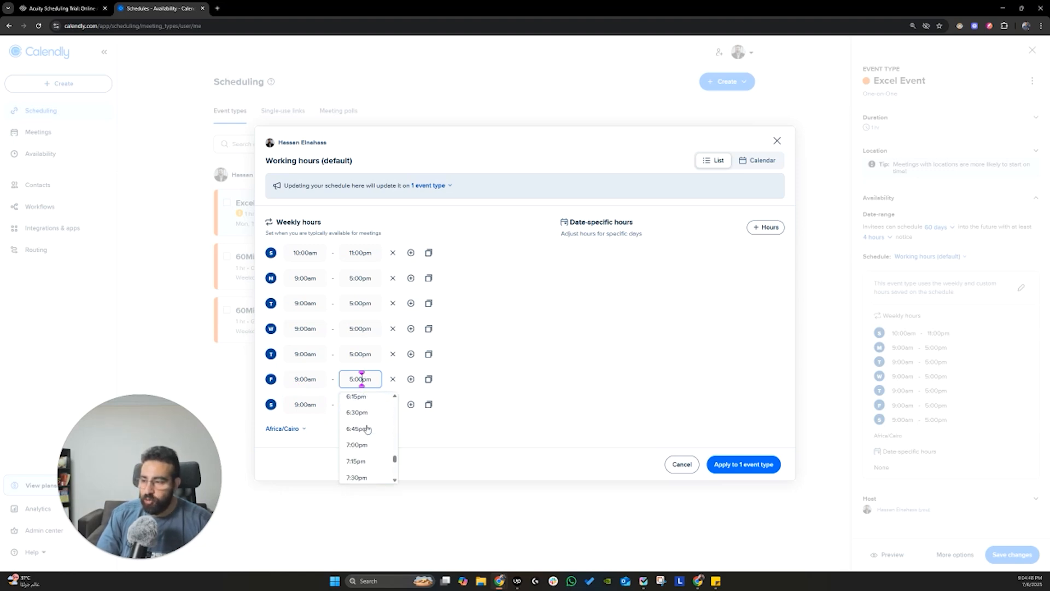
pyautogui.scroll(3, 367, 429)
pyautogui.scroll(5, 370, 432)
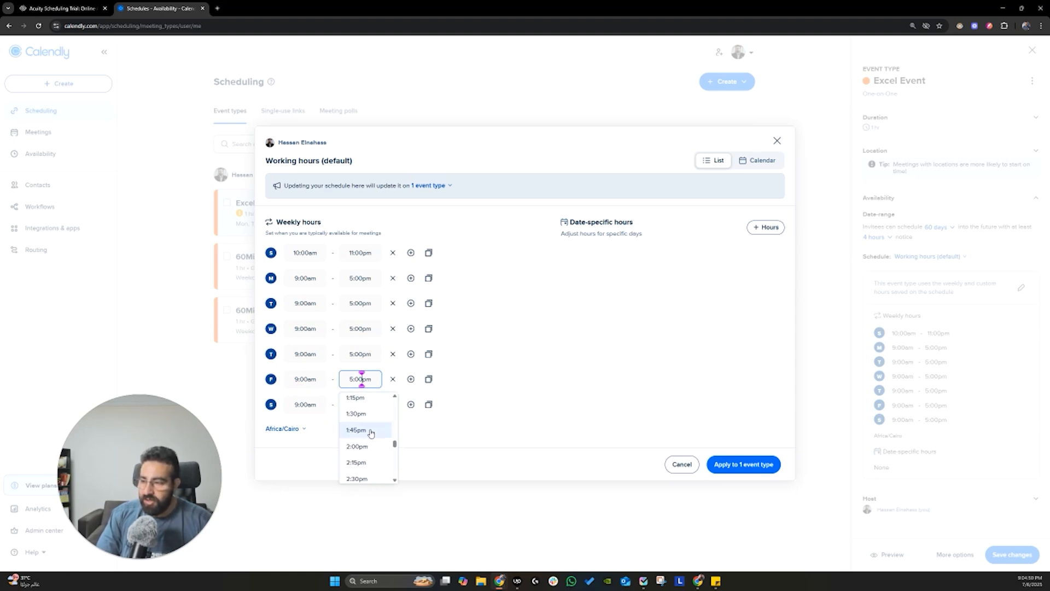
pyautogui.scroll(2, 366, 432)
pyautogui.click(362, 430)
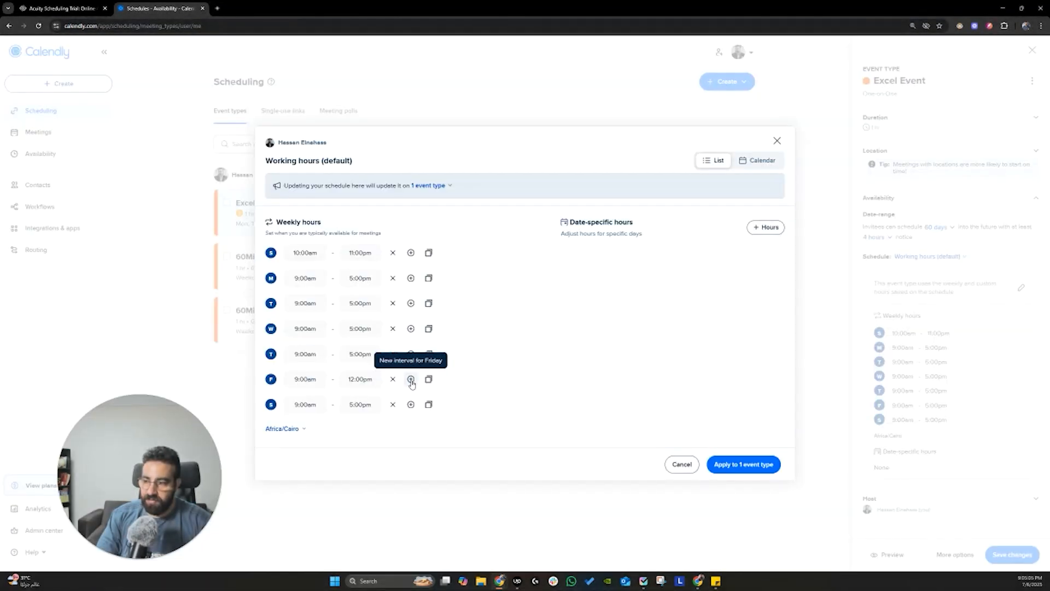
# Add a second Friday availability interval from 2:00pm to 5:00pm in the weekly hours
pyautogui.click(411, 380)
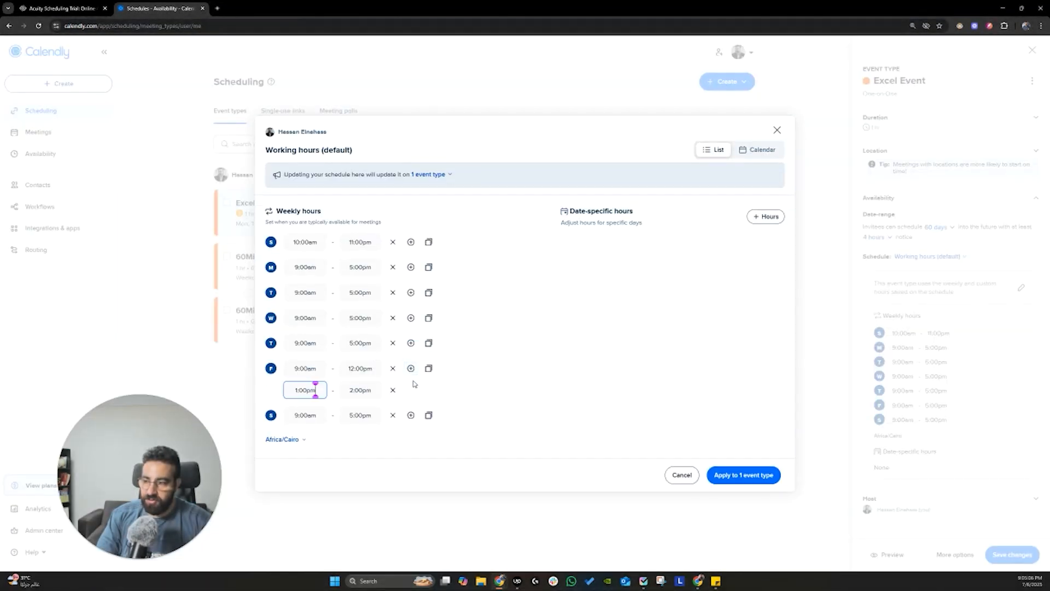
pyautogui.click(303, 390)
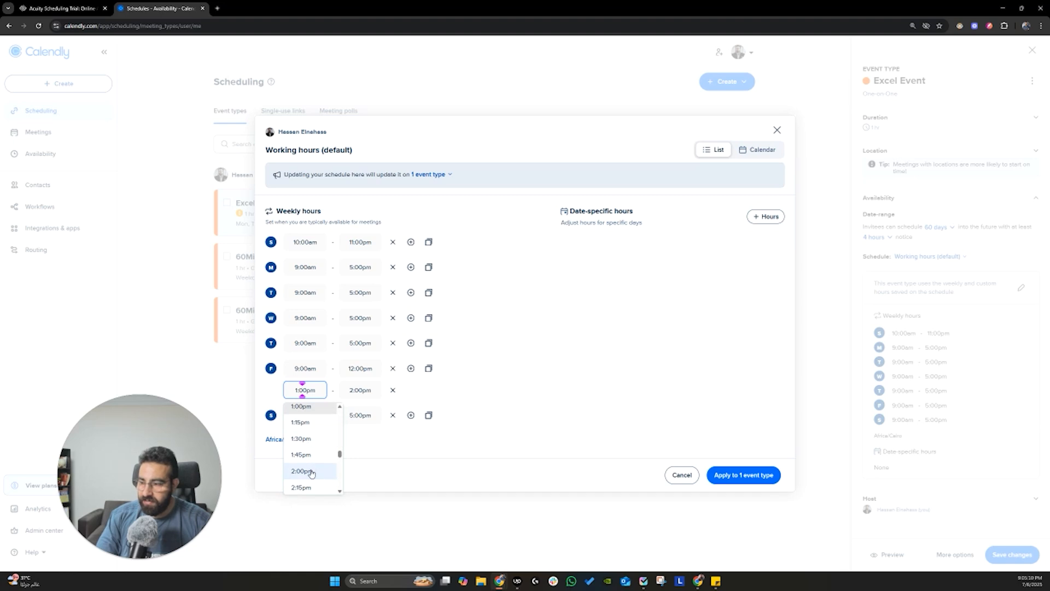
pyautogui.click(304, 471)
pyautogui.click(353, 382)
pyautogui.scroll(-3, 361, 421)
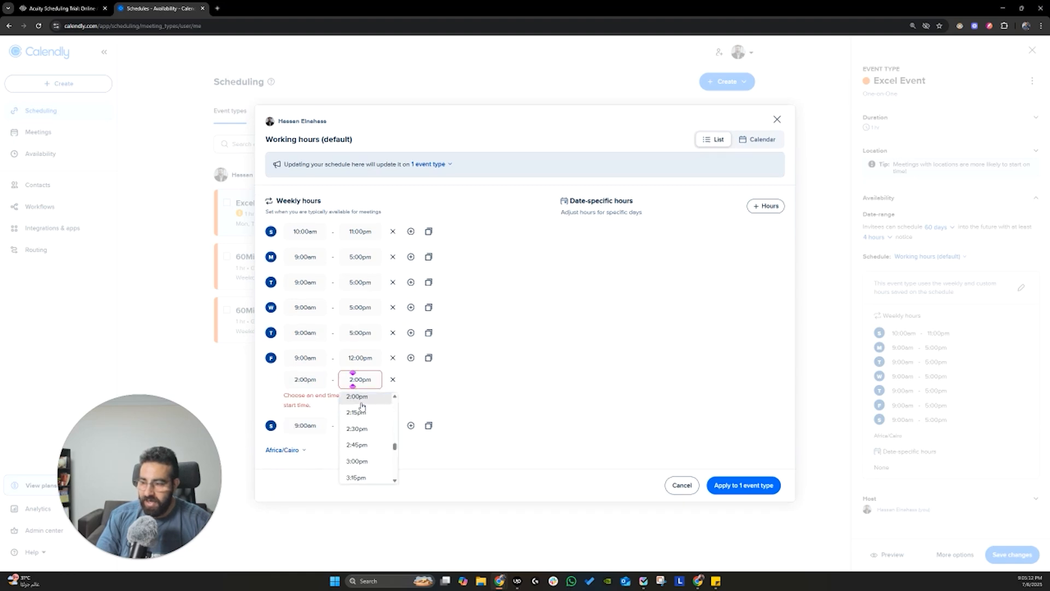
pyautogui.scroll(-1, 362, 440)
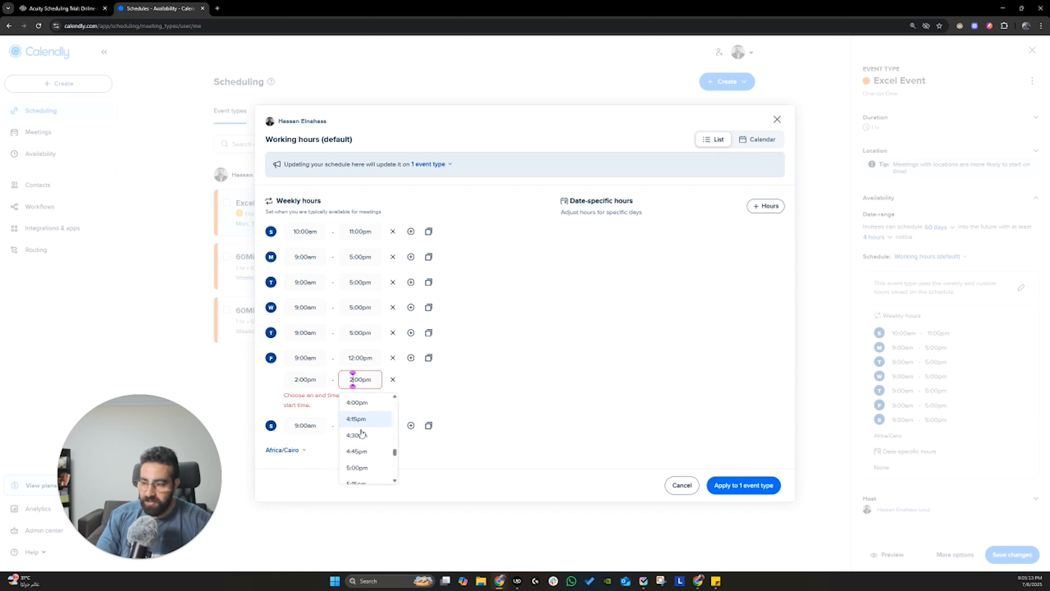
pyautogui.click(361, 467)
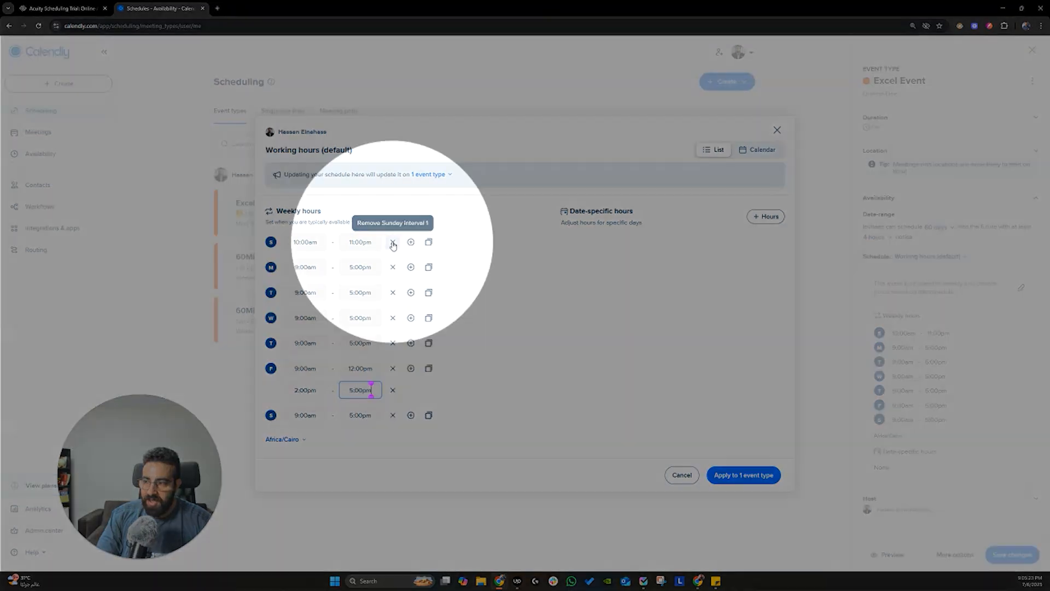
# Make Sunday and Saturday unavailable by removing their hours, and apply the schedule to the 1 event type
pyautogui.click(393, 242)
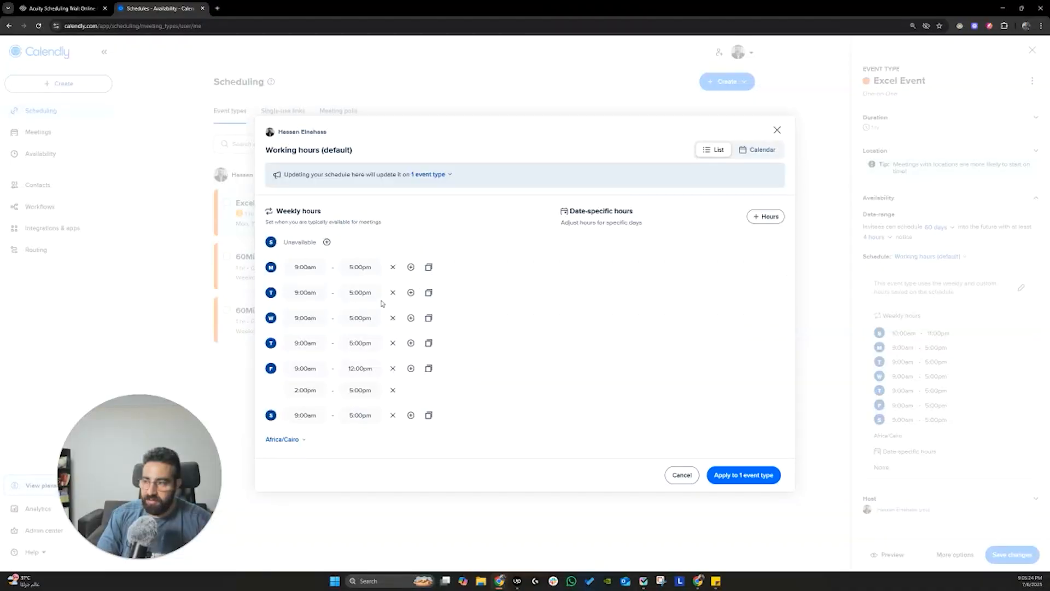
pyautogui.click(393, 415)
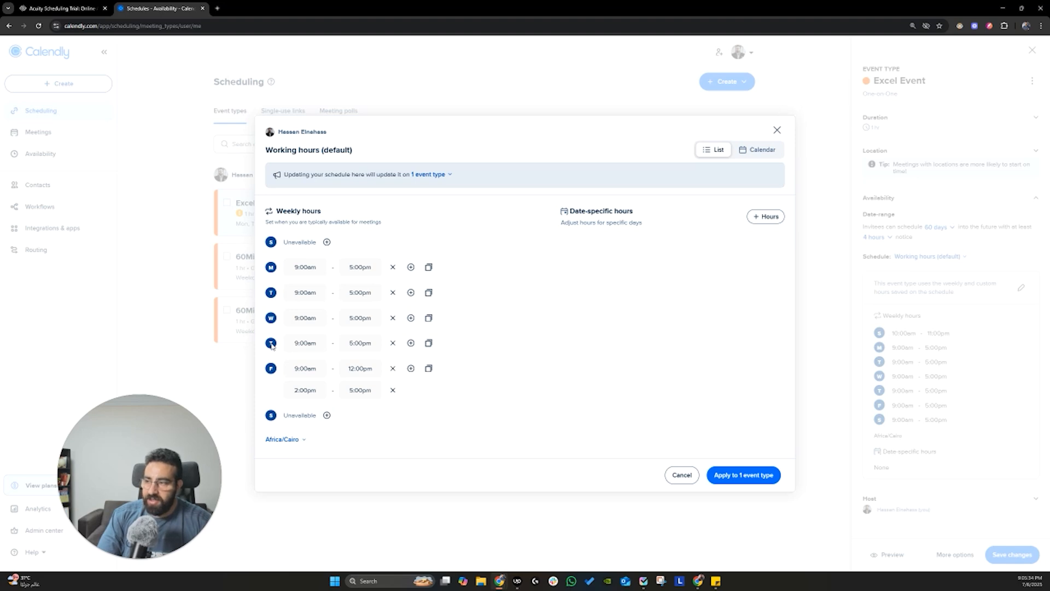
pyautogui.click(743, 478)
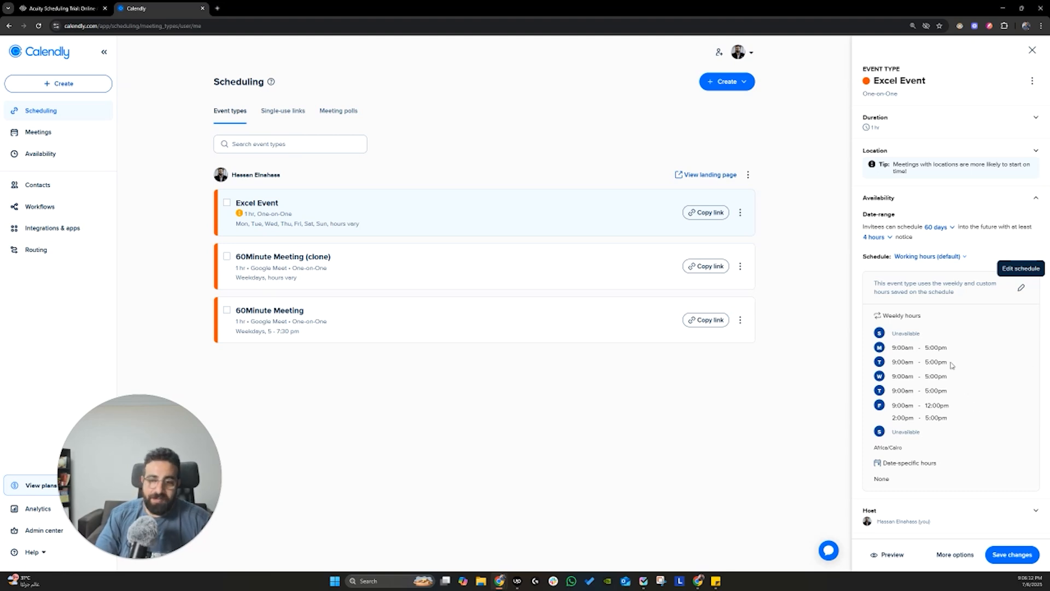
# View Excel Event's additional options down to the notifications and workflows settings, cancelling the permissions dialog
pyautogui.click(933, 557)
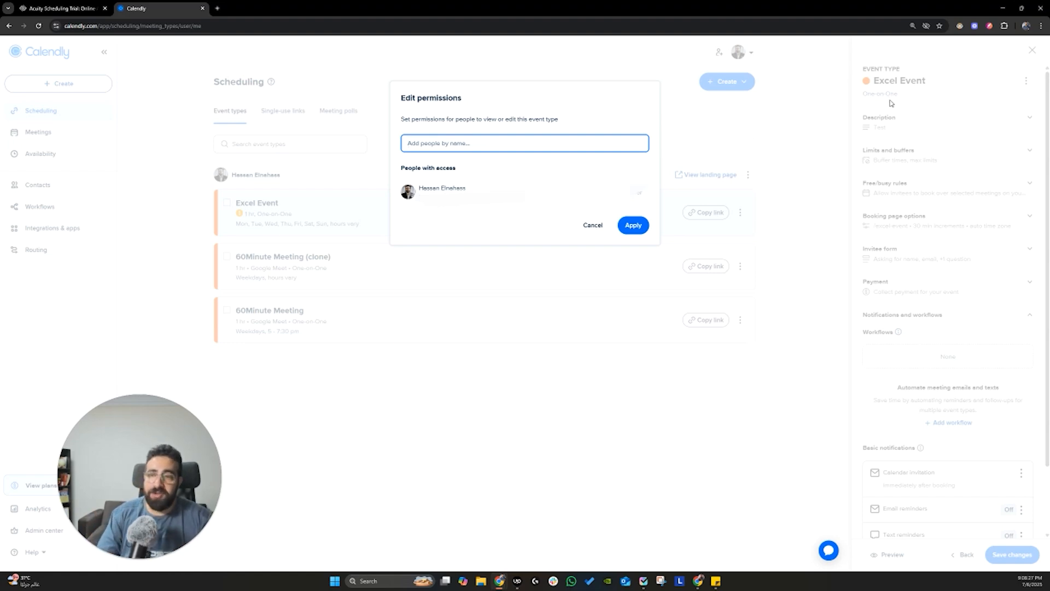
pyautogui.click(599, 229)
pyautogui.scroll(-3, 916, 330)
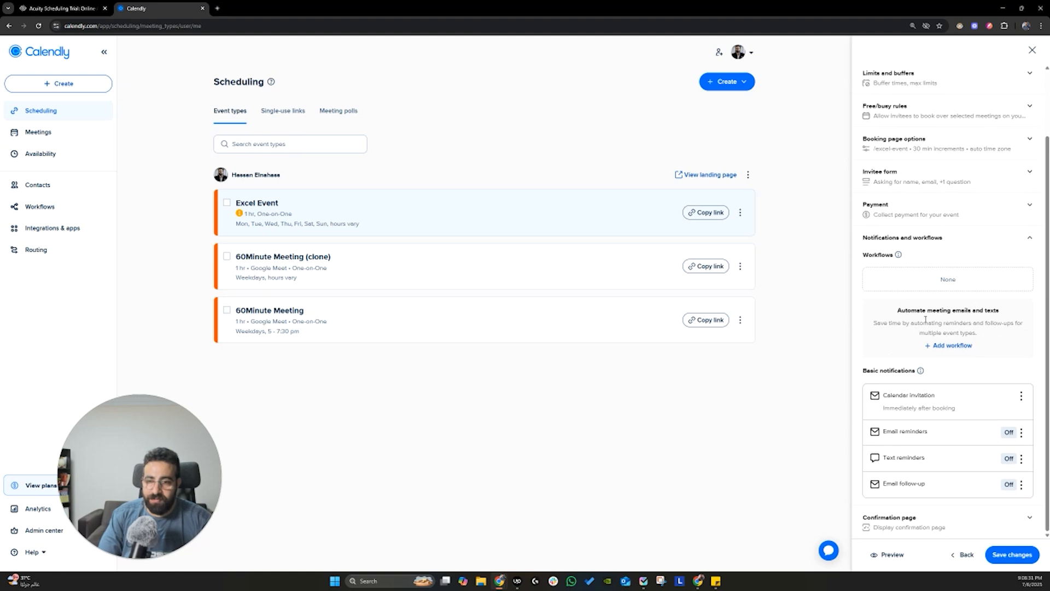